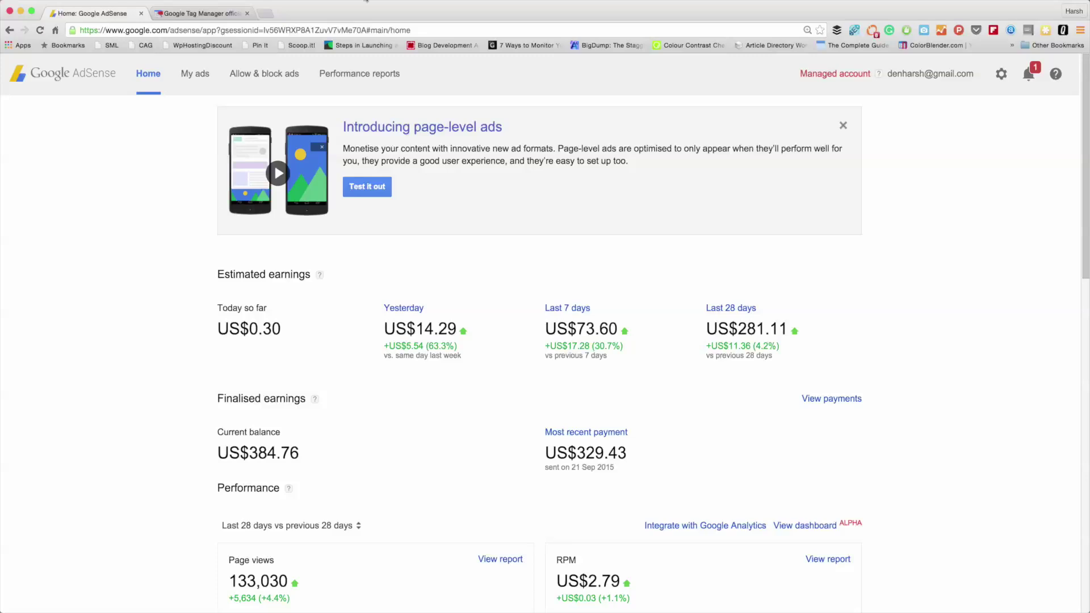
From My ads > Ad units, bring up the Custom channels list showing 9 active channels
left_click(187, 74)
left_click(47, 141)
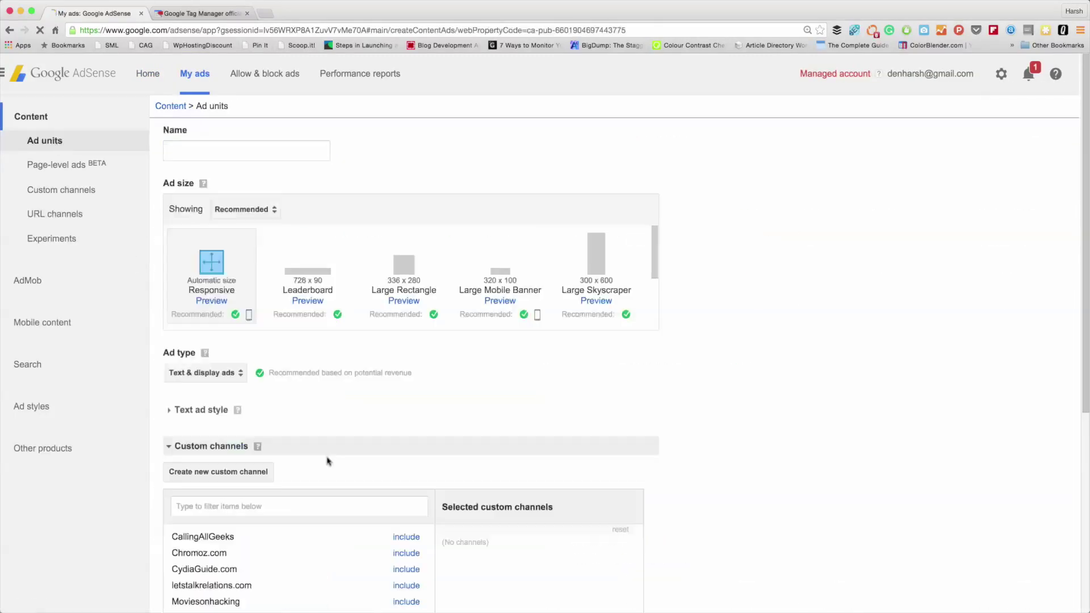
scroll(244, 357, "down", 5)
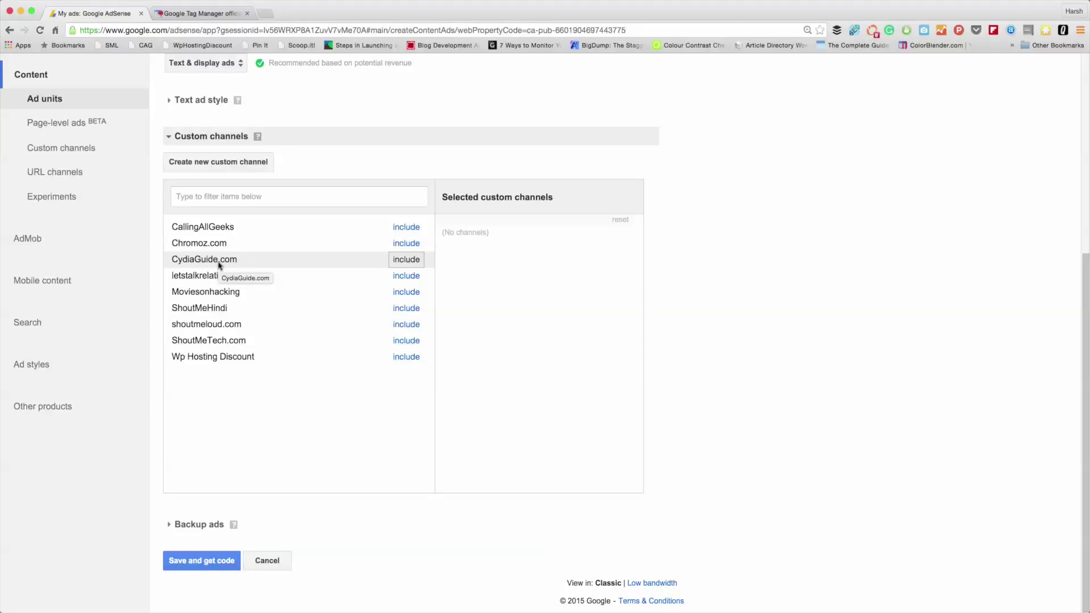
left_click(69, 150)
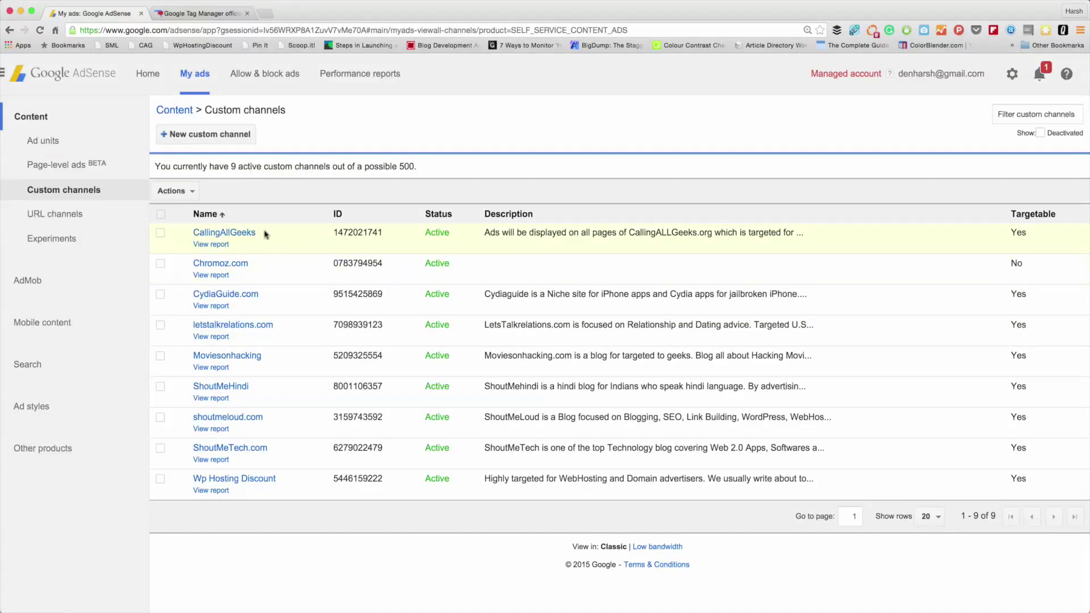
Review the CallingAllGeeks and CydiaGuide custom channels, then open and reload the URL channels list
left_click_drag(482, 233, 803, 233)
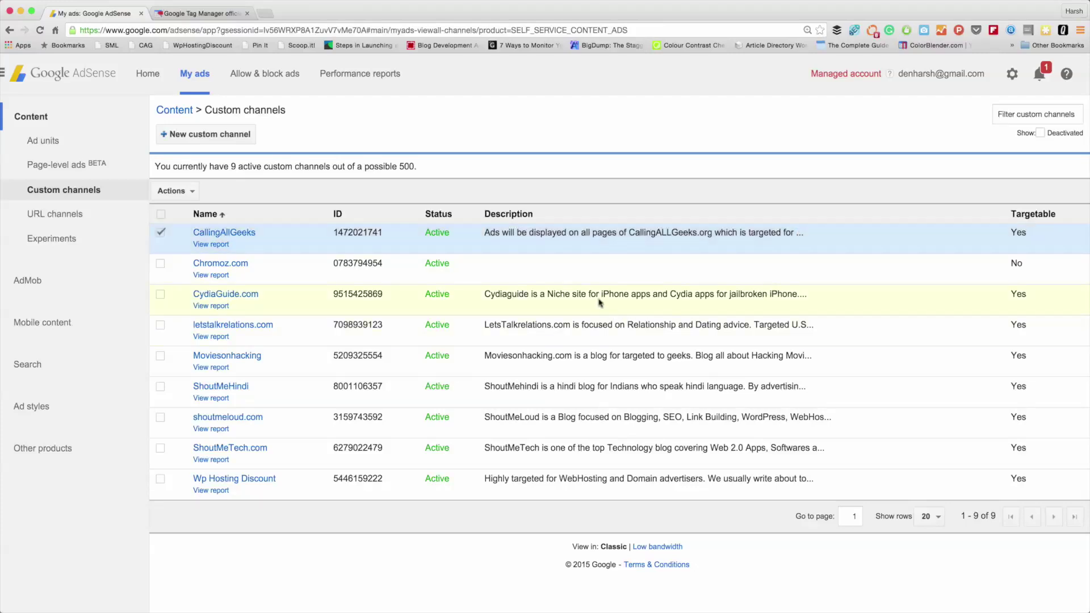
left_click_drag(600, 294, 714, 292)
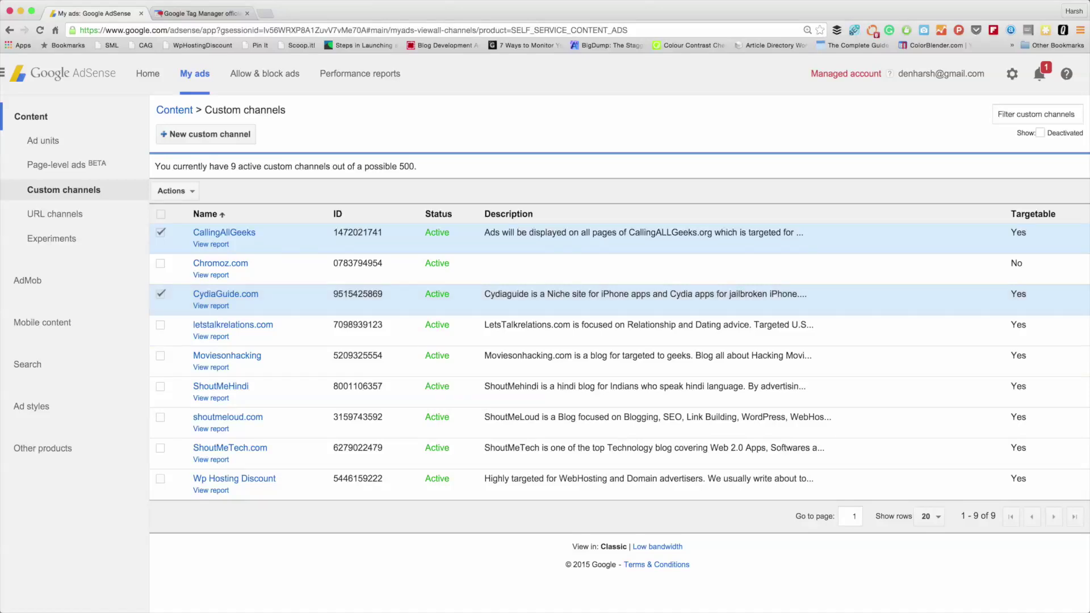
left_click(35, 218)
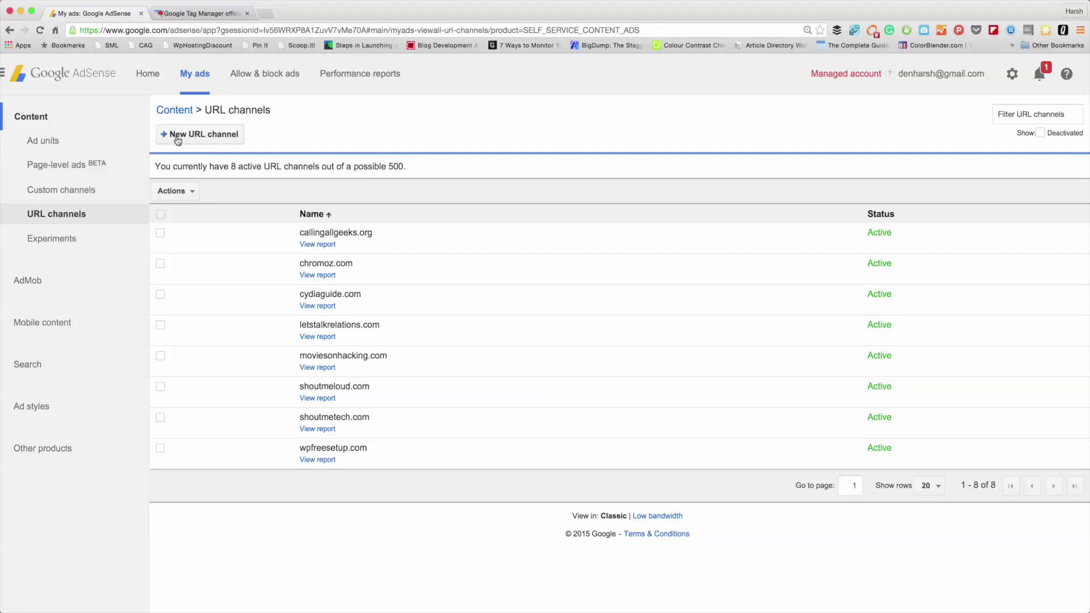
left_click(73, 215)
Select the callingallgeeks.org and letstalkrelations.com rows in the URL channels list
left_click_drag(320, 252, 377, 239)
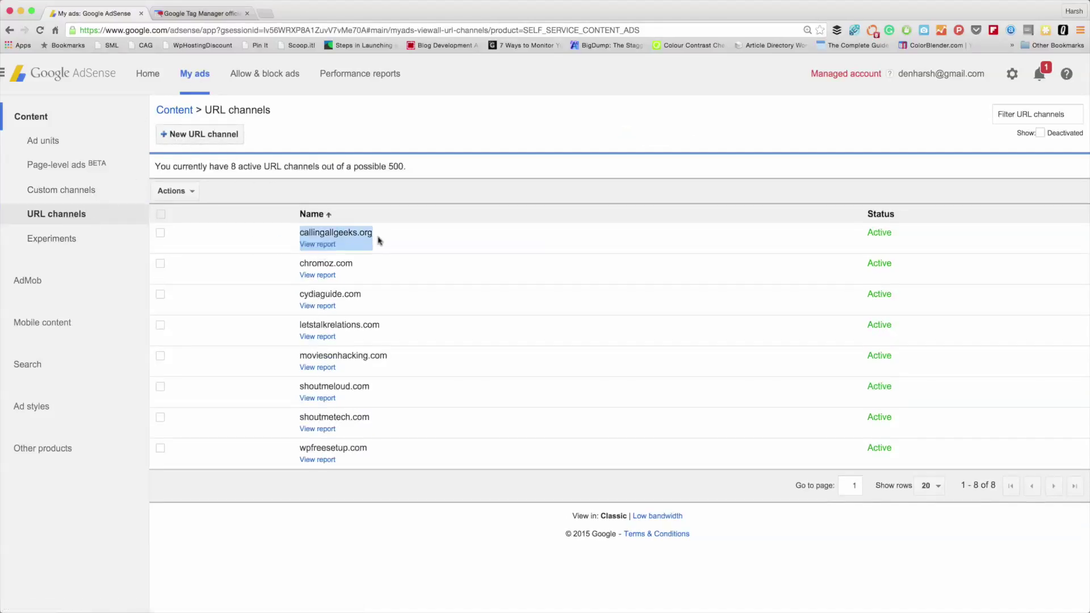
left_click(382, 233)
left_click(384, 334)
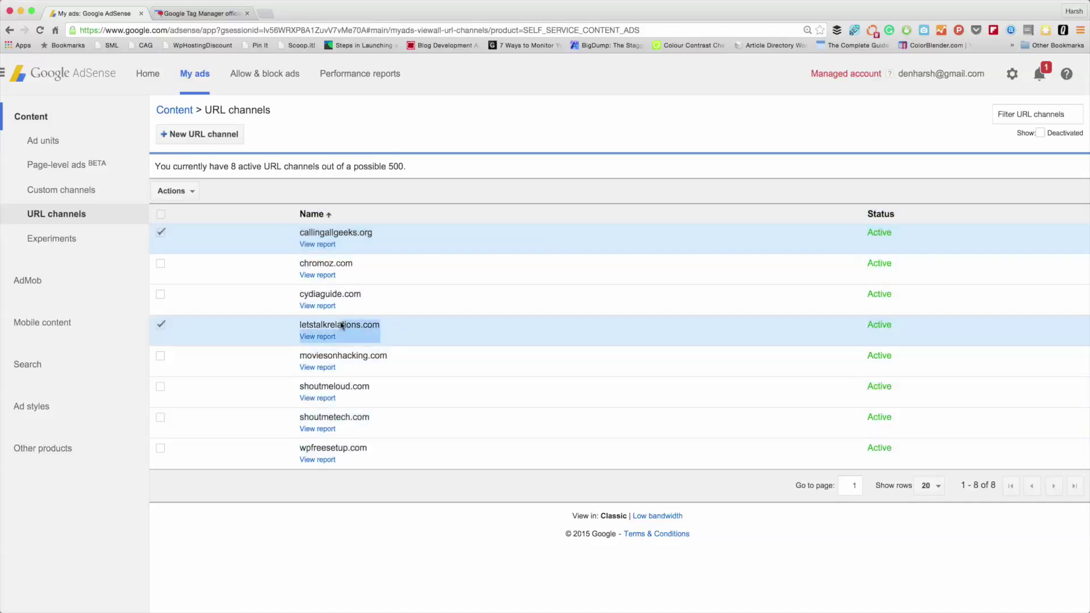
left_click_drag(353, 332, 233, 147)
Add shoutmehindi.in as a new URL channel and claim the site
left_click(207, 142)
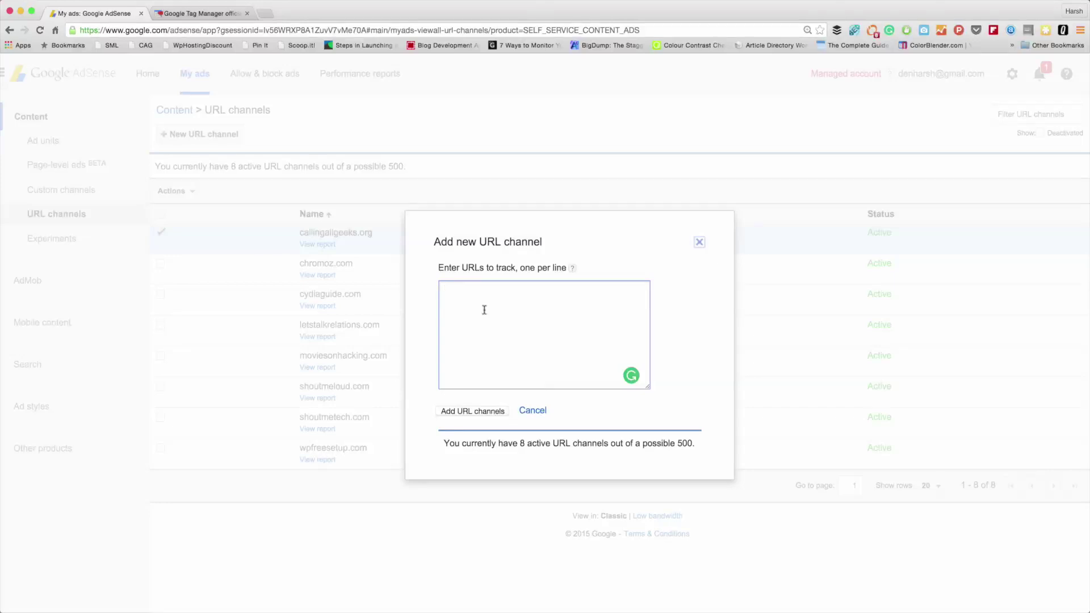
type("shoutmehindi.in")
left_click(477, 411)
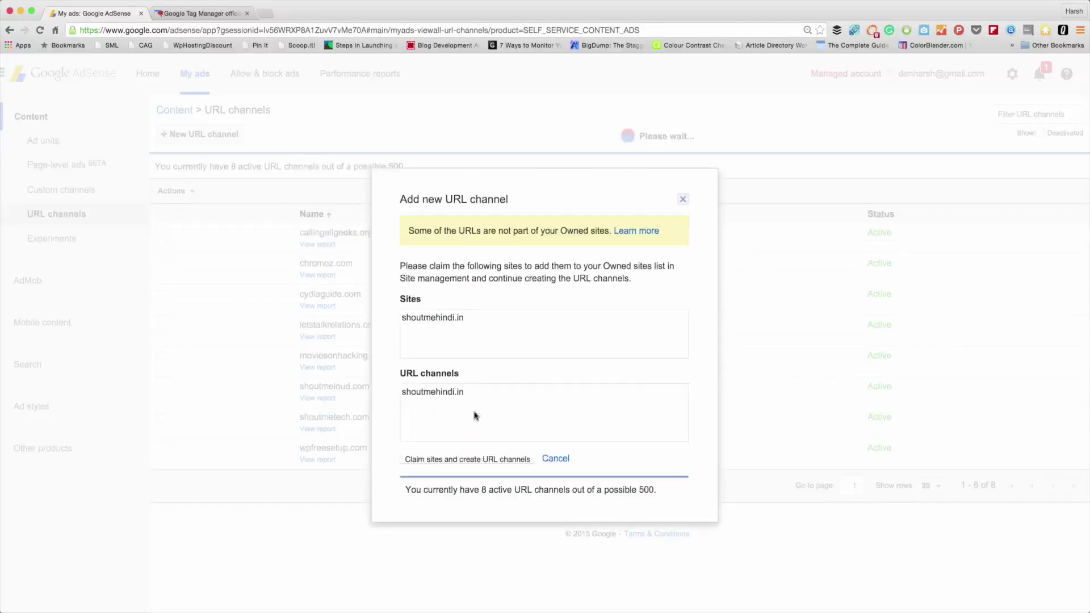
left_click(468, 461)
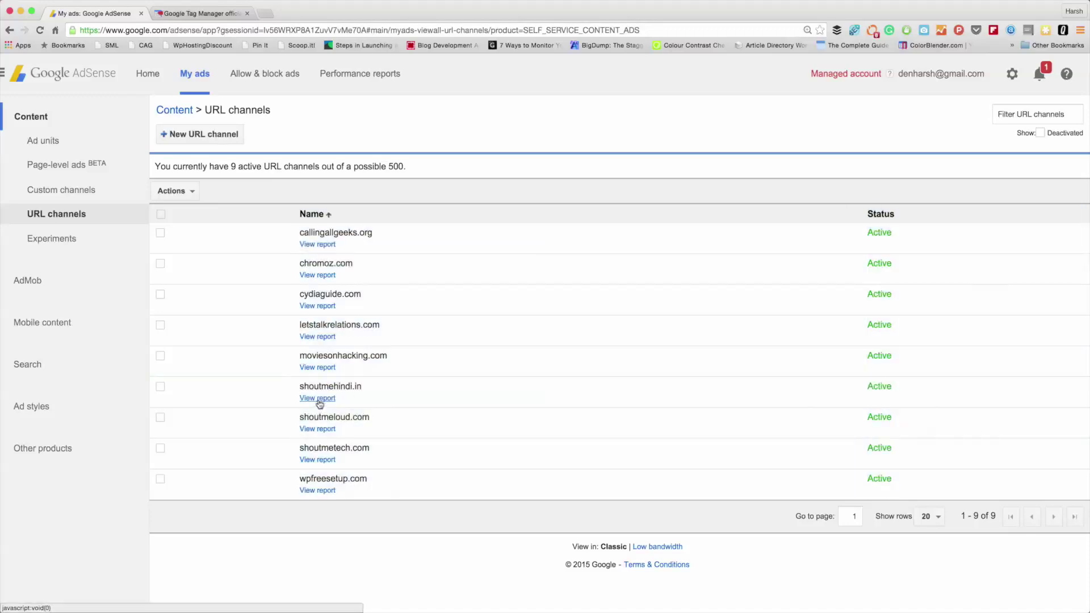
Open the performance report and switch to the Common reports > Sites report
left_click(318, 399)
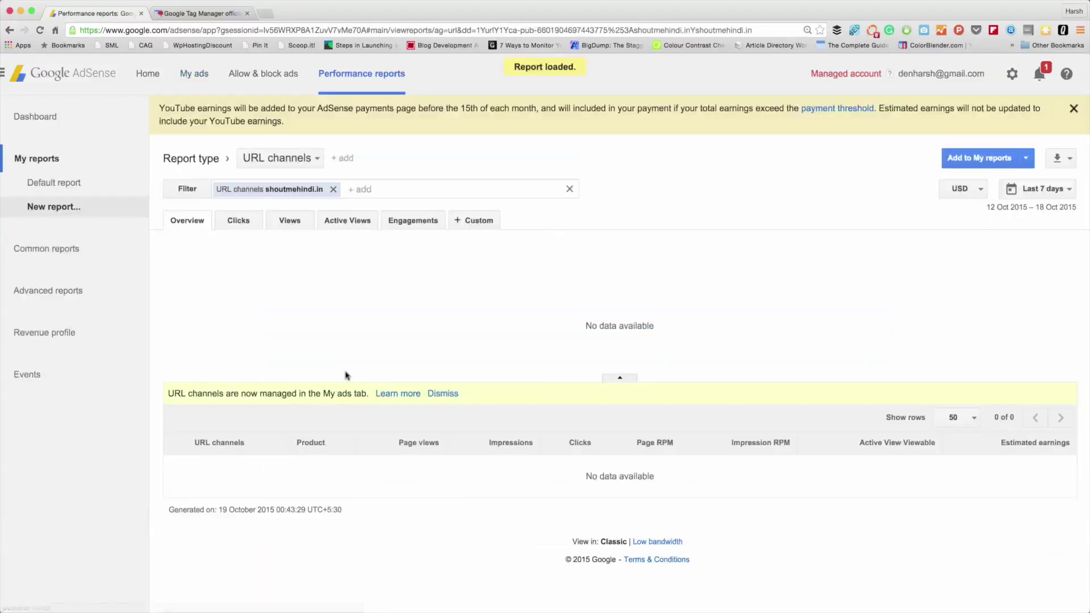
left_click(370, 80)
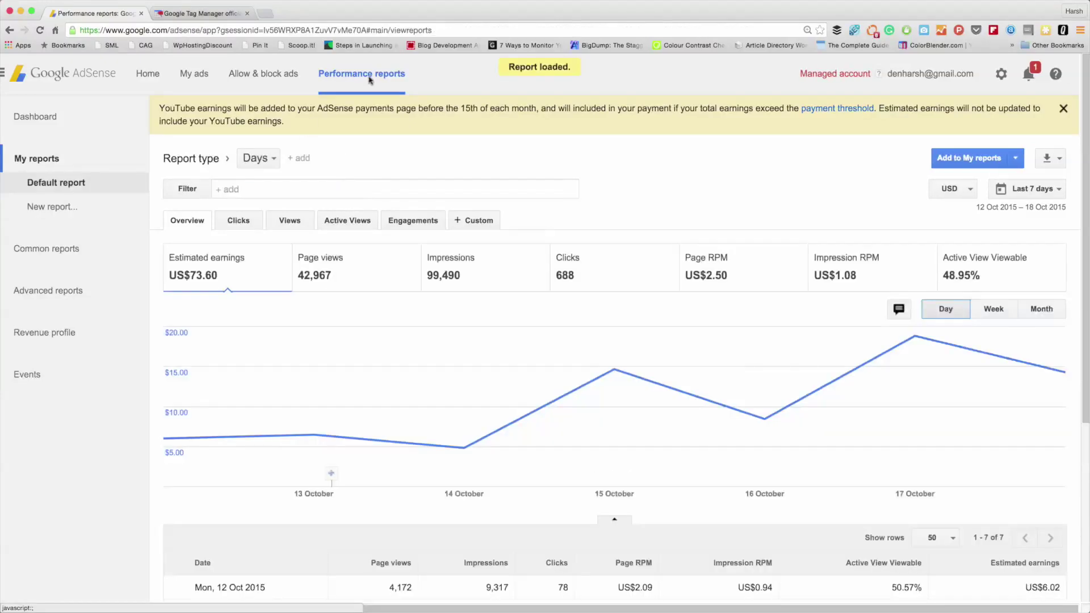
left_click(50, 249)
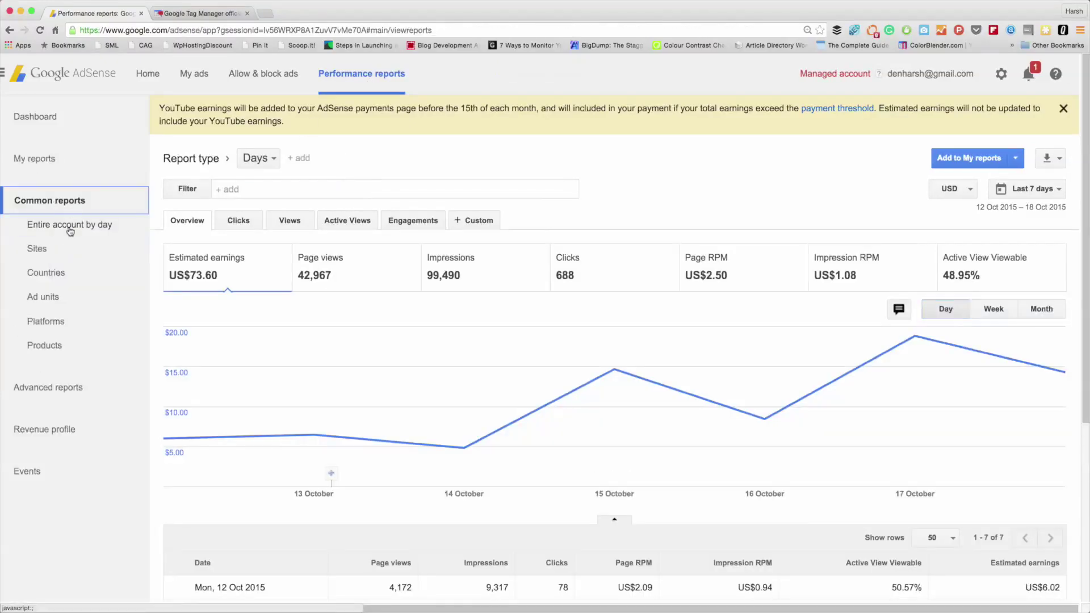
left_click(38, 250)
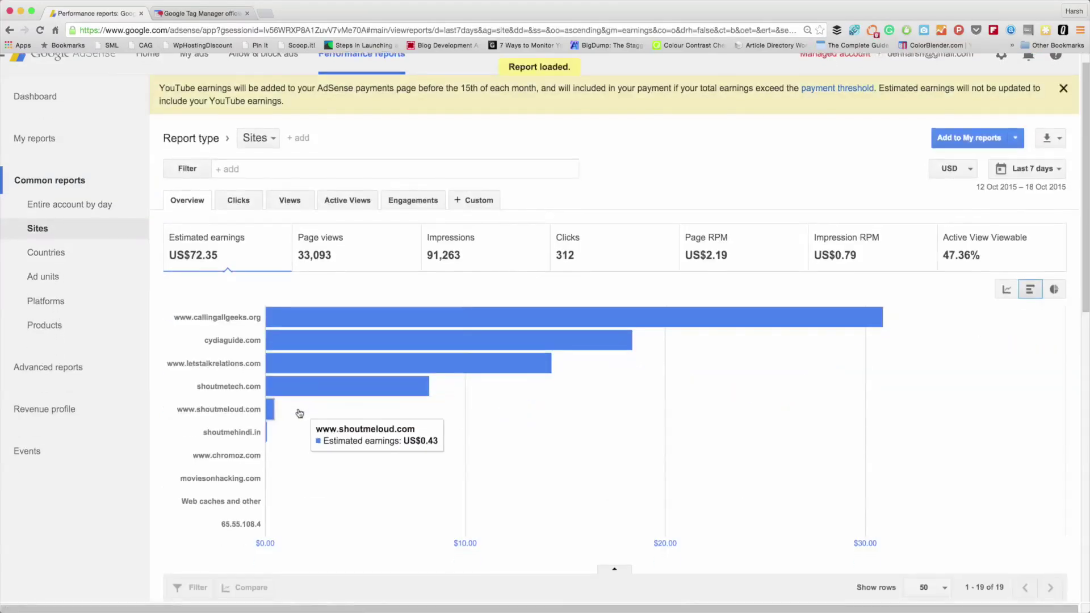
Review the 19 sites totalling US$72.35 for 12–18 Oct 2015, then expand Advanced reports
scroll(297, 424, "down", 2)
scroll(297, 424, "down", 1)
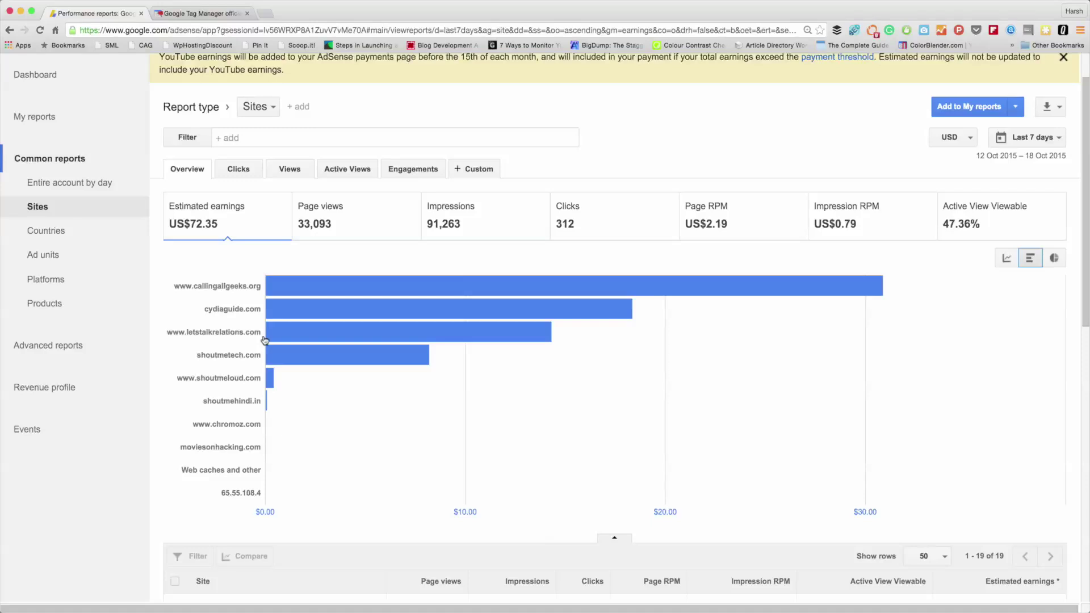
scroll(265, 341, "down", 10)
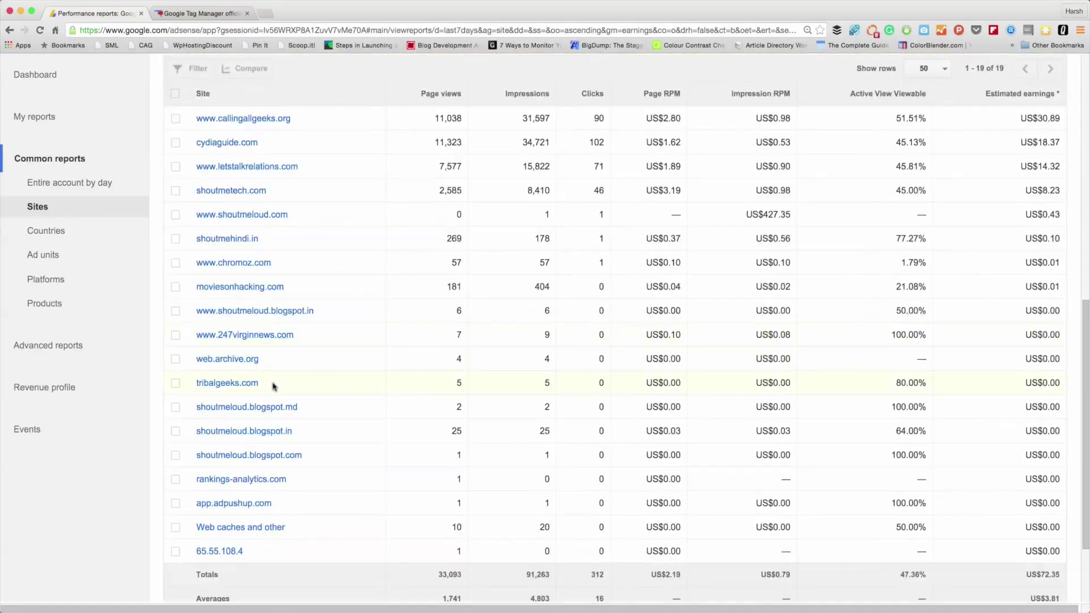
left_click_drag(274, 371, 192, 311)
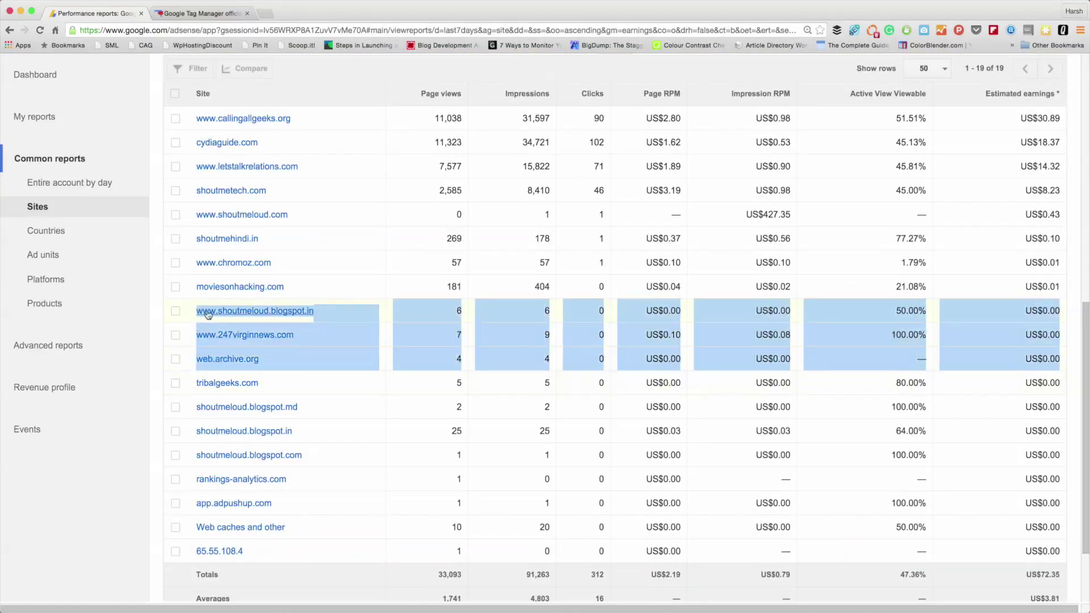
scroll(207, 313, "up", 1)
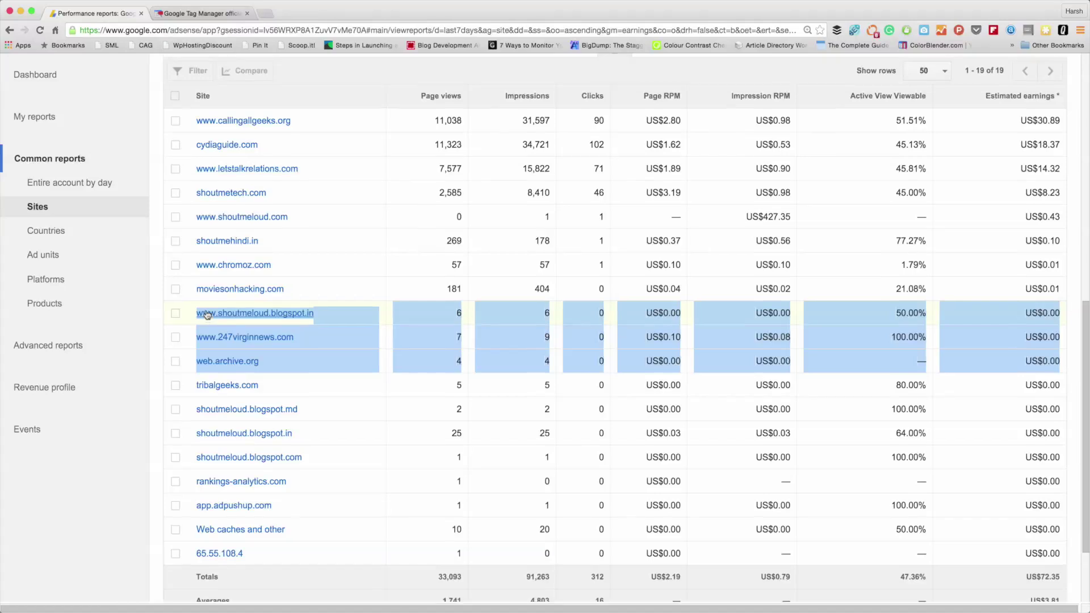
left_click(363, 430)
scroll(289, 384, "up", 6)
left_click(48, 345)
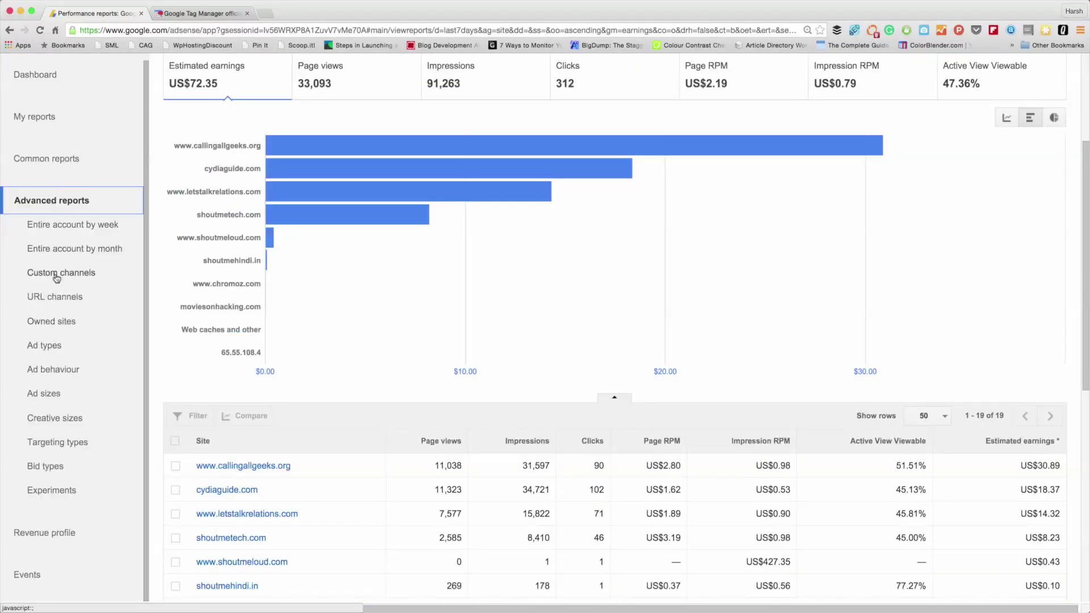
Open the Advanced URL channels report and review per-domain earnings, led by callingallgeeks.org at US$30.89
left_click(59, 299)
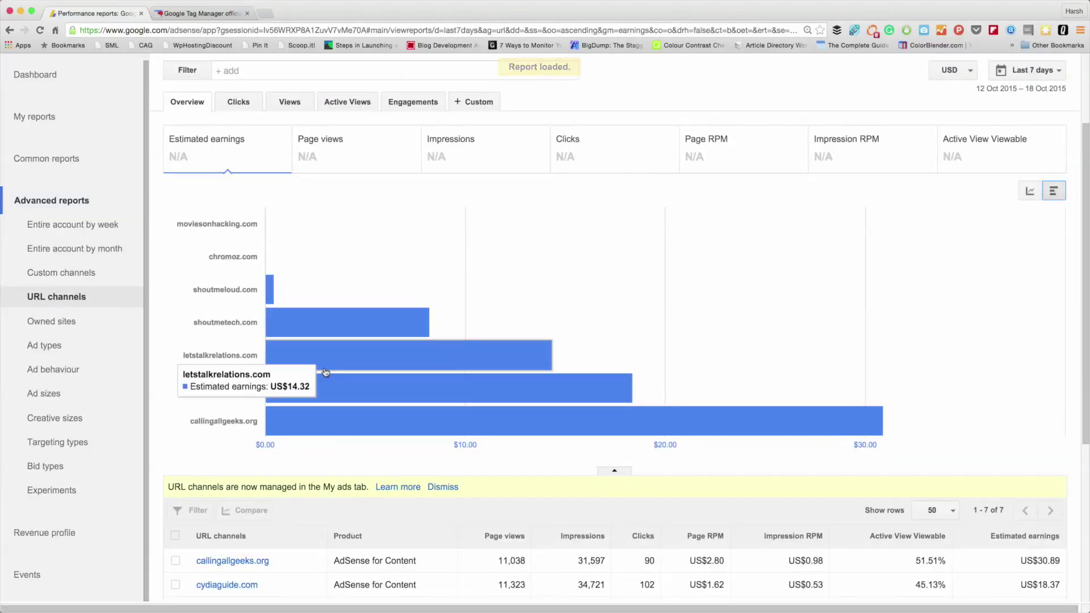
scroll(417, 313, "down", 4)
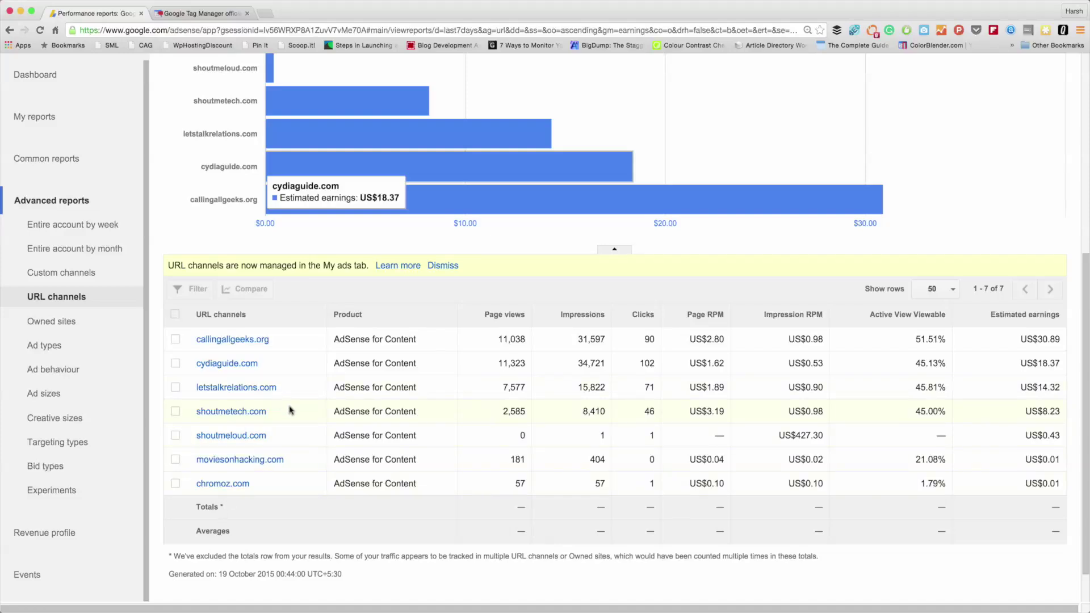
scroll(292, 419, "up", 3)
scroll(295, 421, "down", 3)
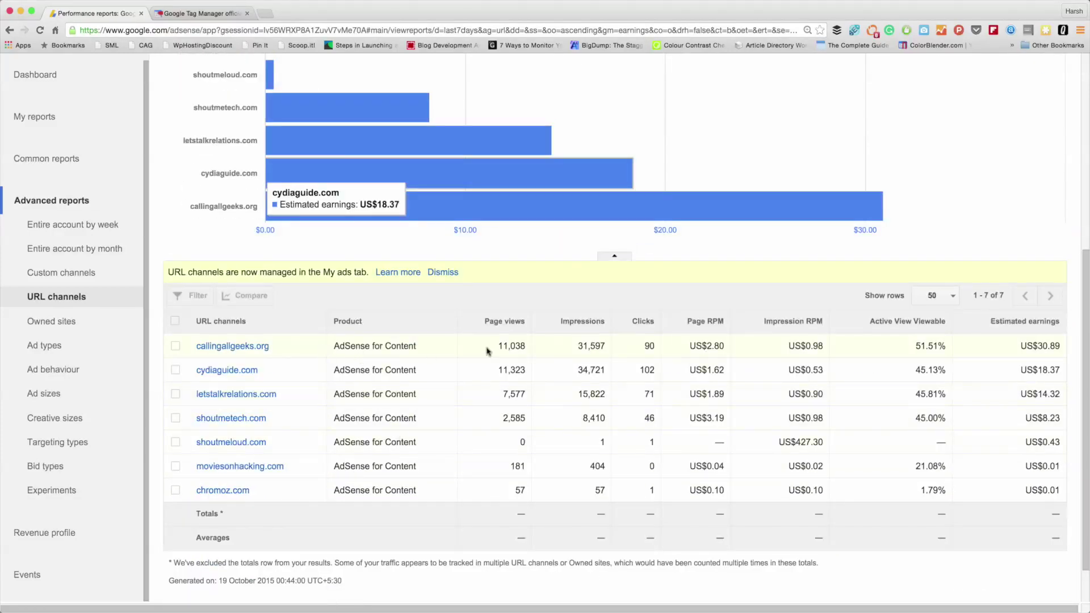
left_click_drag(488, 348, 602, 349)
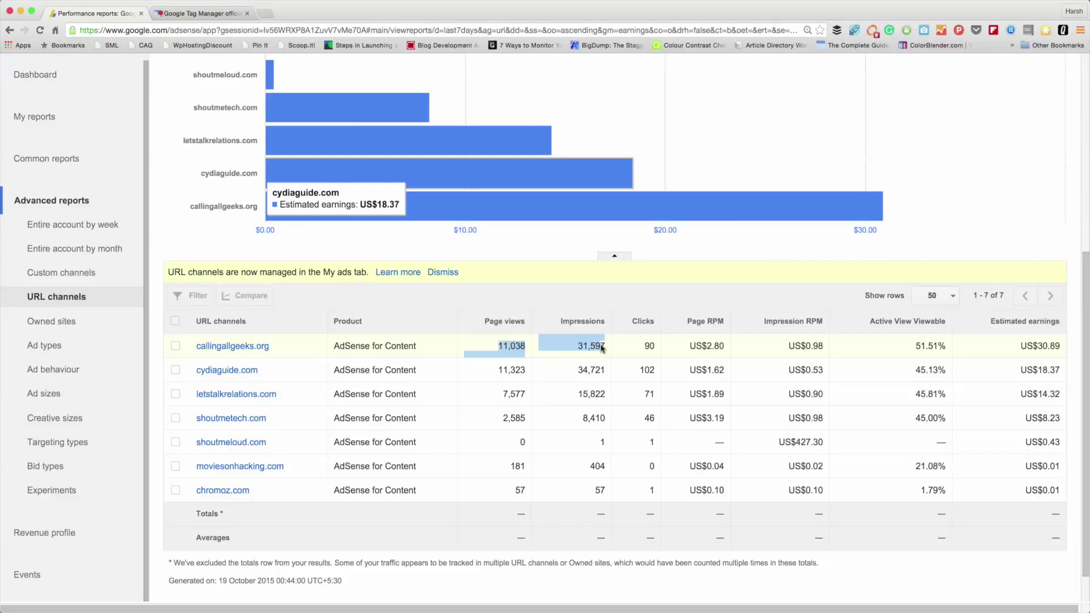
scroll(599, 349, "up", 6)
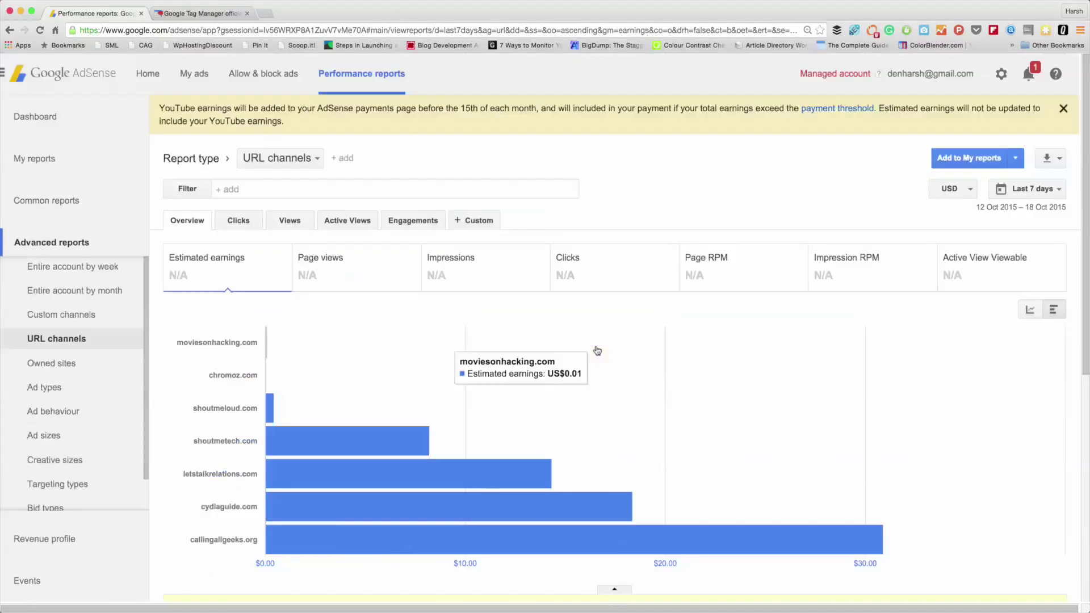